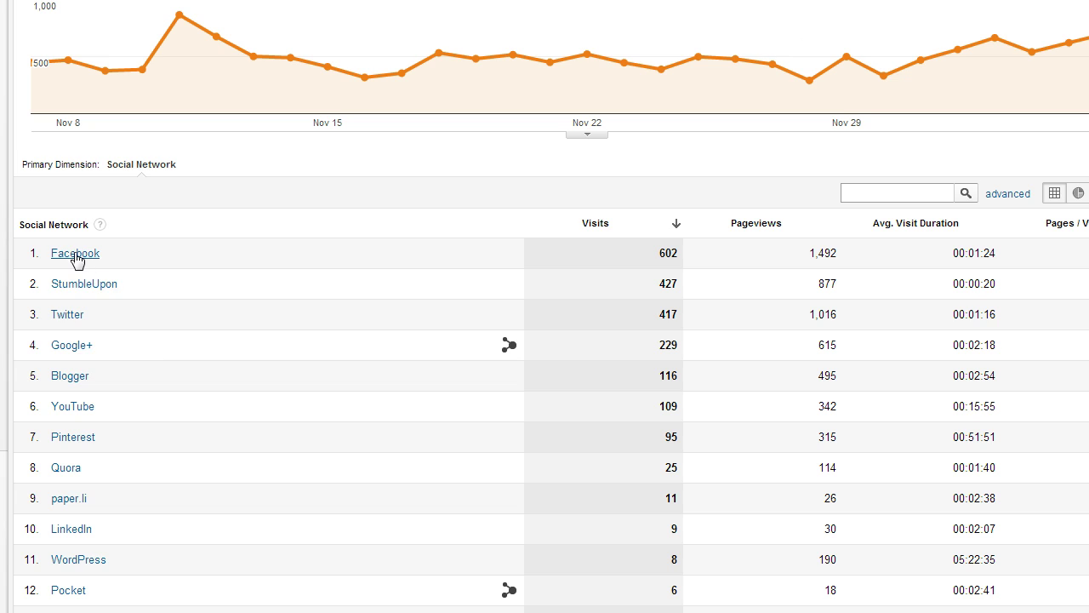
Step: Show the Social Network Referrals table by visits, with Facebook leading at 602, then StumbleUpon and Twitter
{"action": "mouse_move", "coordinate": [89, 257]}
{"action": "mouse_move", "coordinate": [74, 448]}
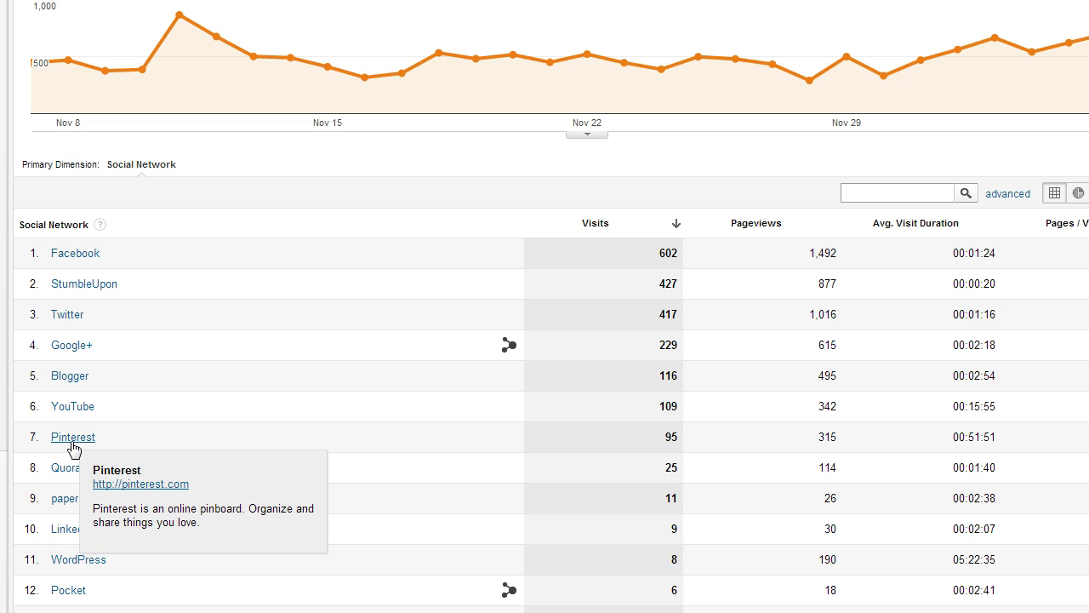
{"action": "mouse_move", "coordinate": [72, 421]}
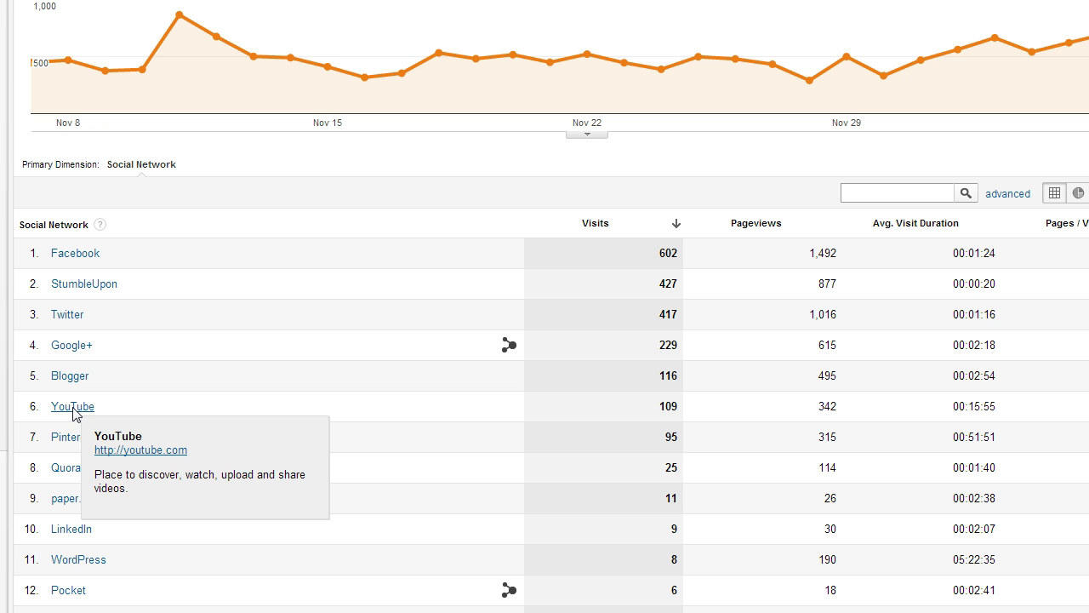
{"action": "mouse_move", "coordinate": [57, 437]}
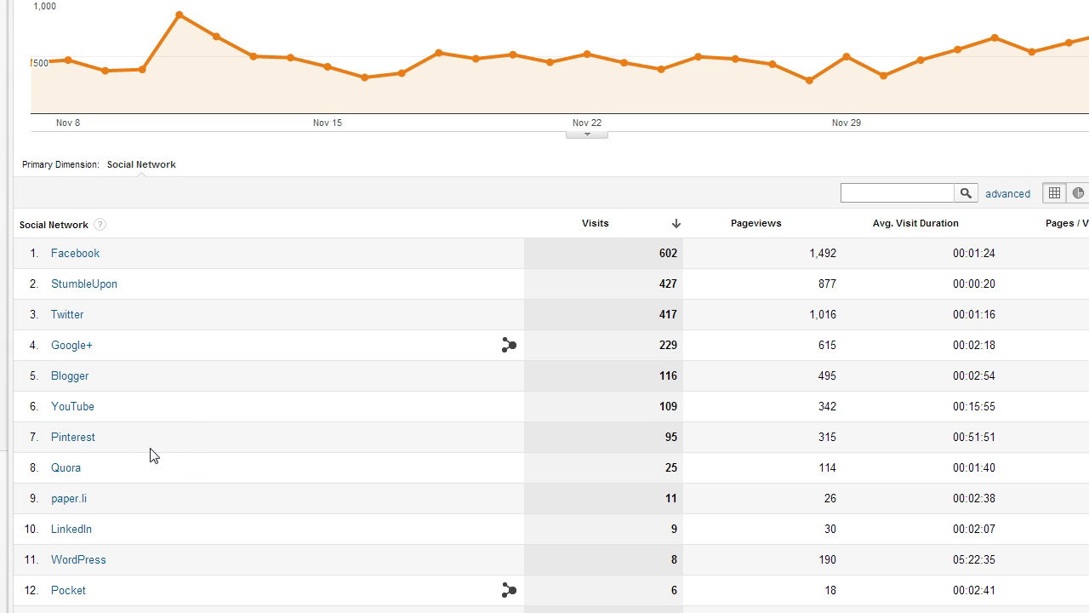
Step: Bring up Tailwind's 7-day dashboard: 1,266 followers (+24), 2,732 repins, 42.5% engagement rate
{"action": "mouse_move", "coordinate": [72, 448]}
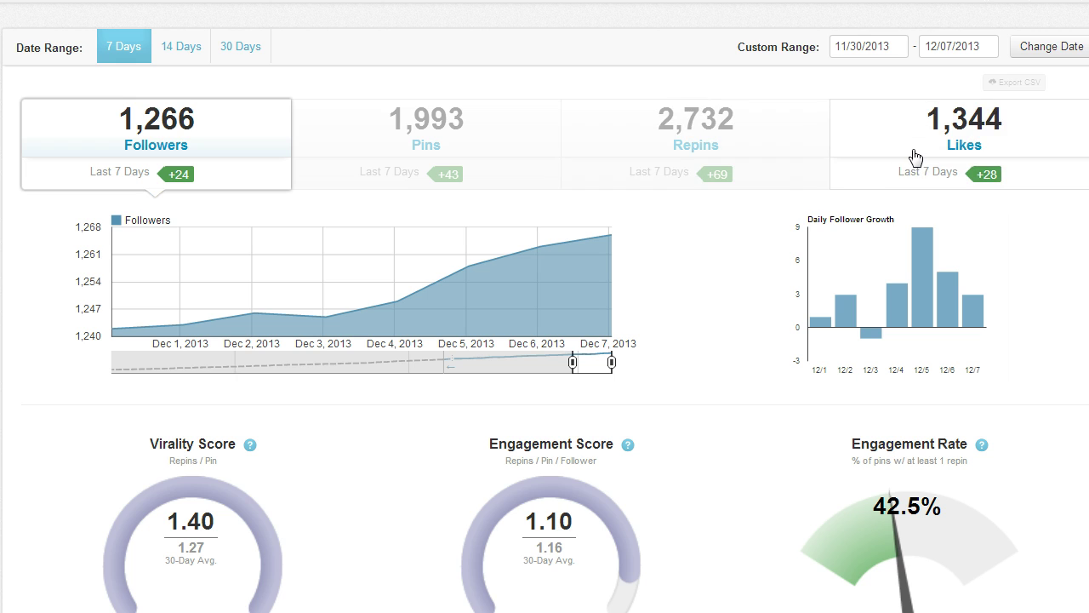
Step: Check the Followers chart points, then view the 149 basicblogtips.com pins from the last 7 days
{"action": "scroll", "coordinate": [666, 270], "scroll_direction": "down", "scroll_amount": 2}
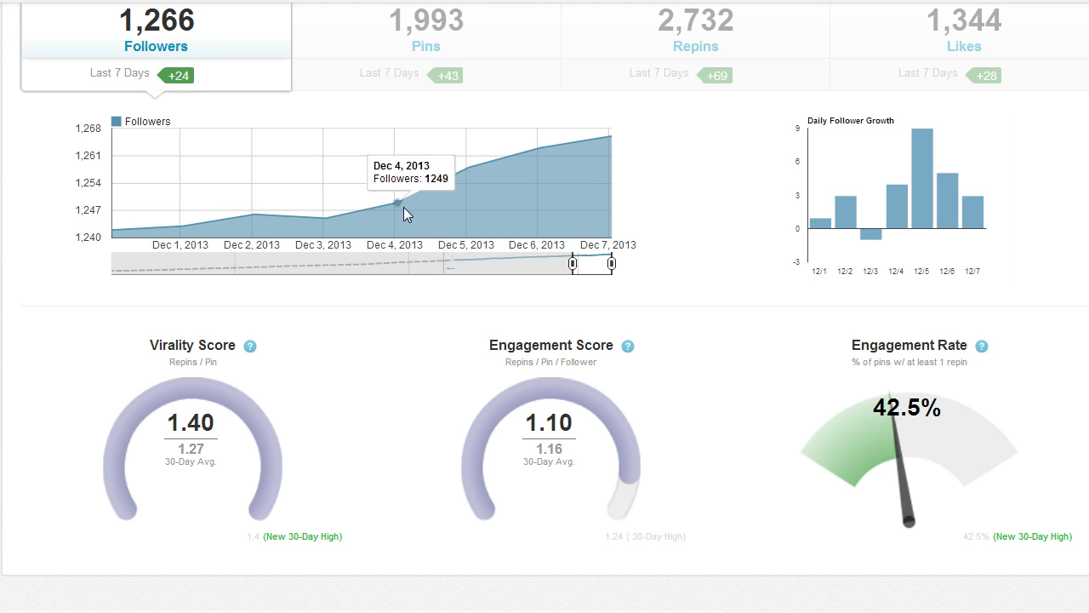
{"action": "mouse_move", "coordinate": [479, 169]}
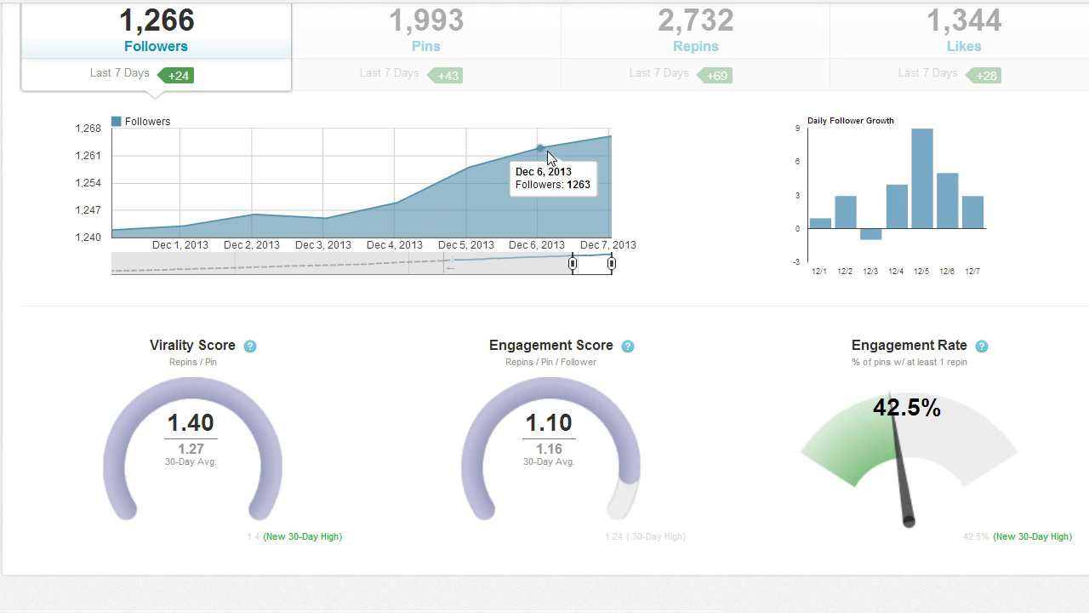
{"action": "mouse_move", "coordinate": [611, 139]}
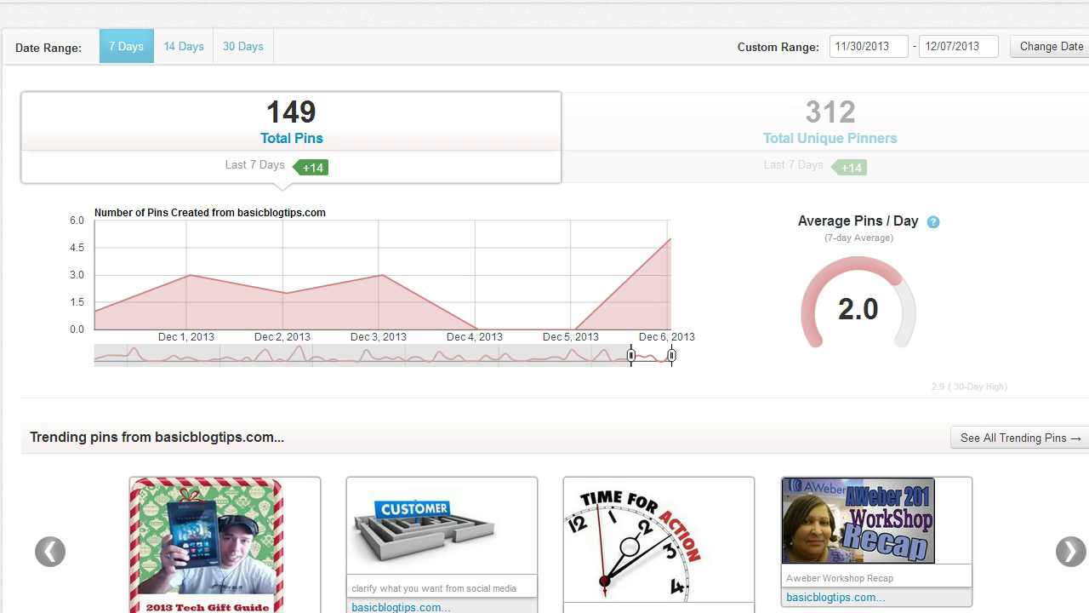
Step: Page three times through the trending pins carousel to see more pins
{"action": "scroll", "coordinate": [912, 179], "scroll_direction": "down", "scroll_amount": 1}
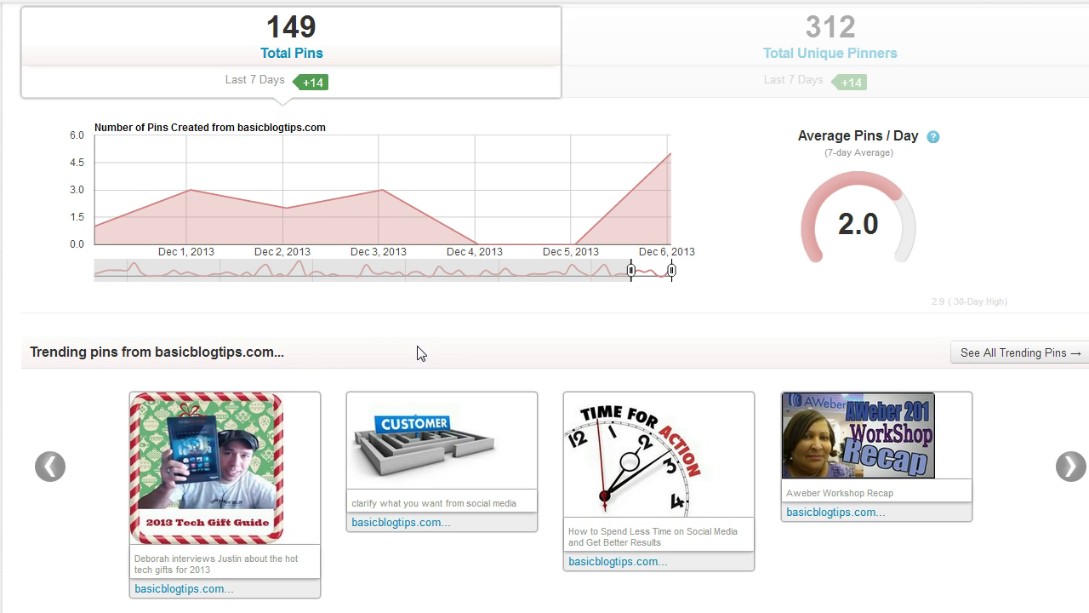
{"action": "scroll", "coordinate": [375, 74], "scroll_direction": "up", "scroll_amount": 1}
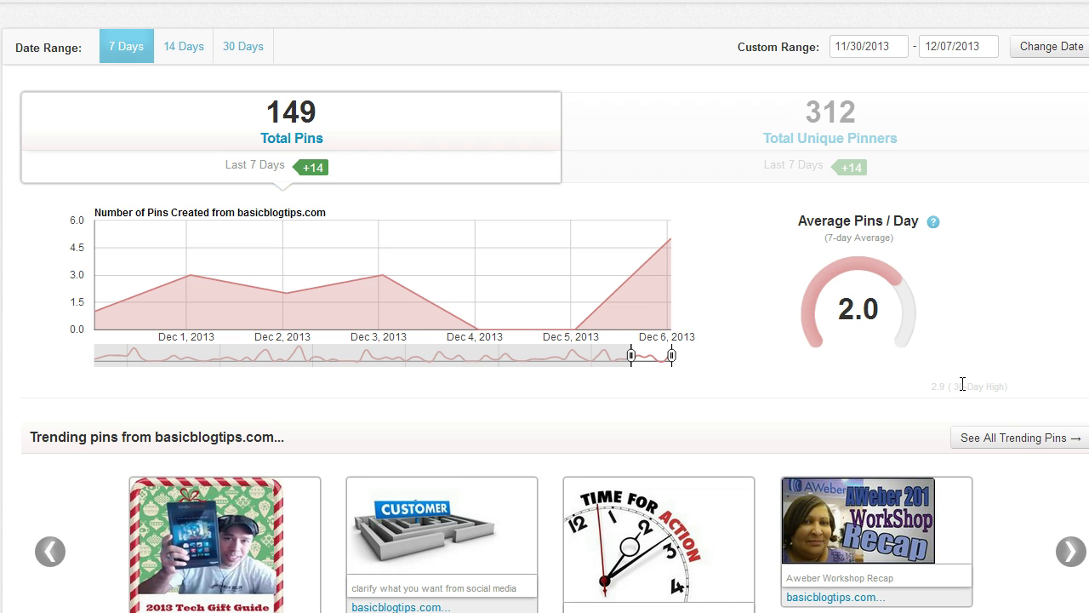
{"action": "left_click", "coordinate": [1072, 552]}
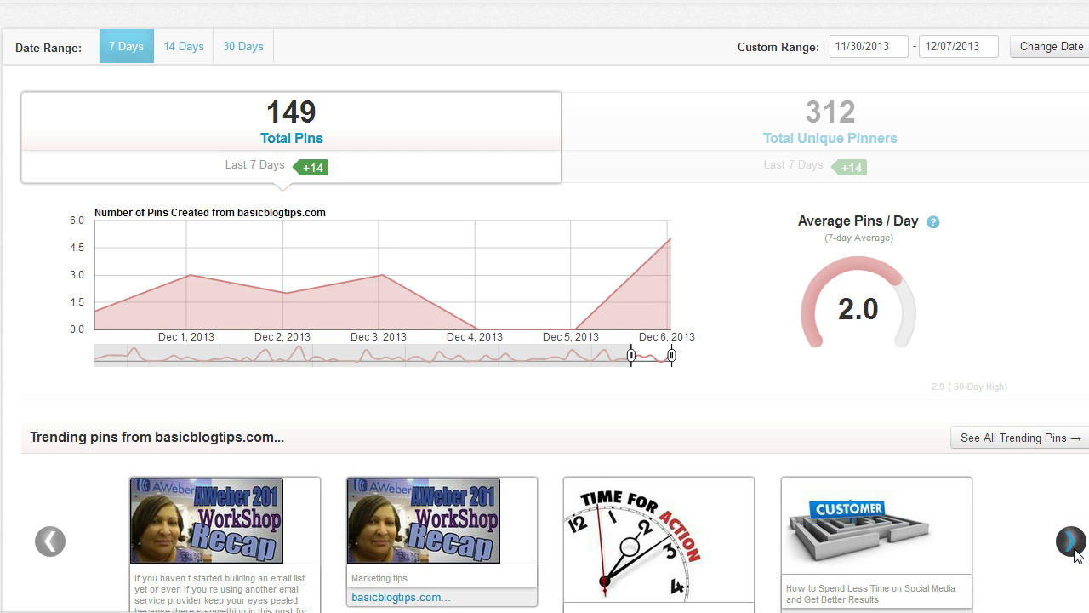
{"action": "left_click", "coordinate": [1075, 549]}
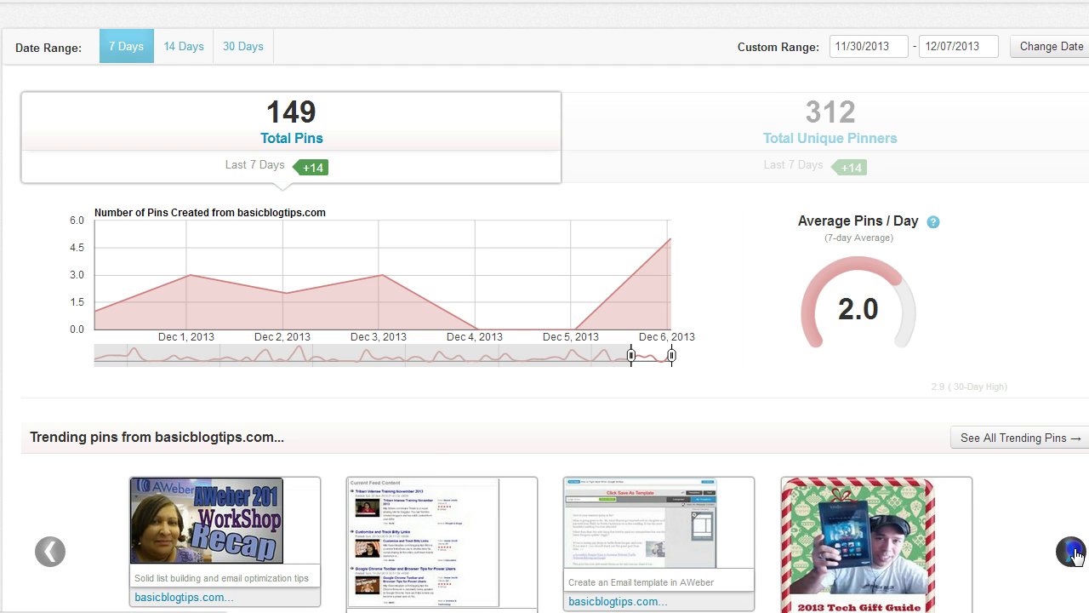
{"action": "left_click", "coordinate": [1072, 551]}
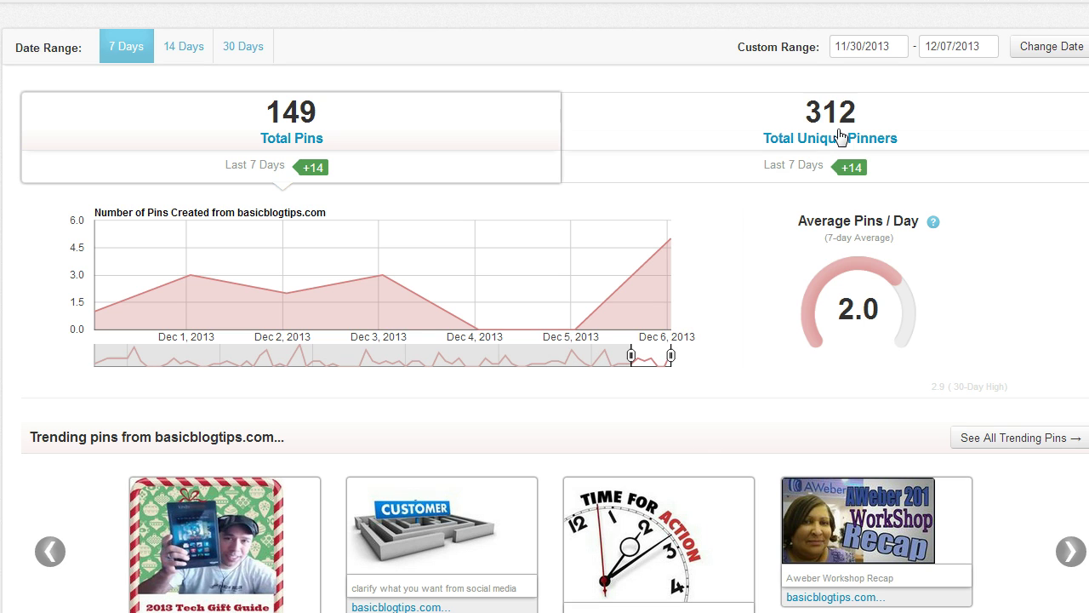
Step: Switch the stats to Total Unique Pinners and scroll down the page
{"action": "left_click", "coordinate": [800, 144]}
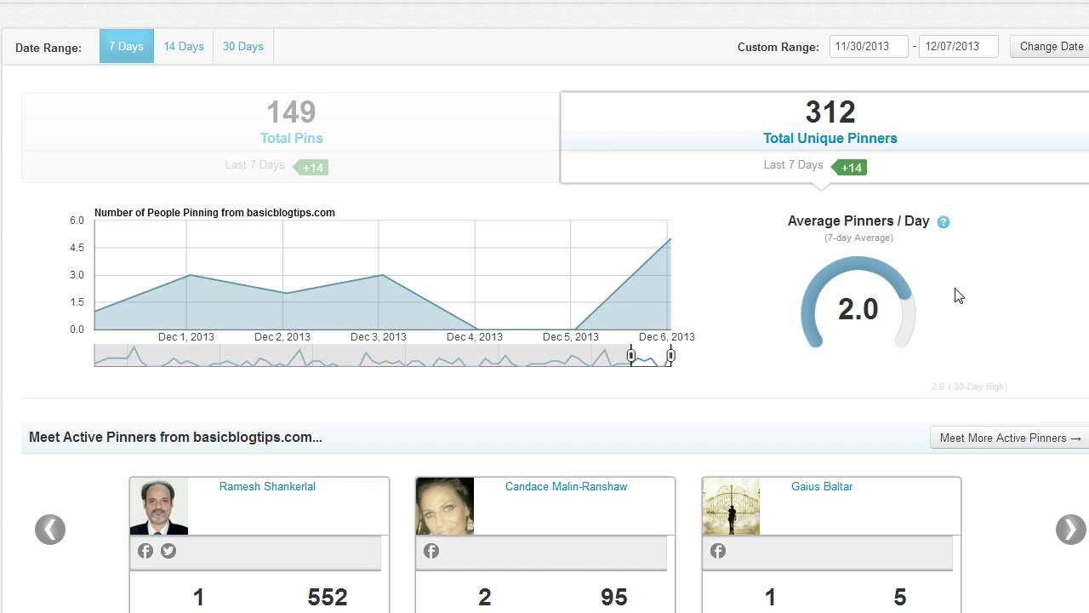
{"action": "scroll", "coordinate": [971, 353], "scroll_direction": "down", "scroll_amount": 1}
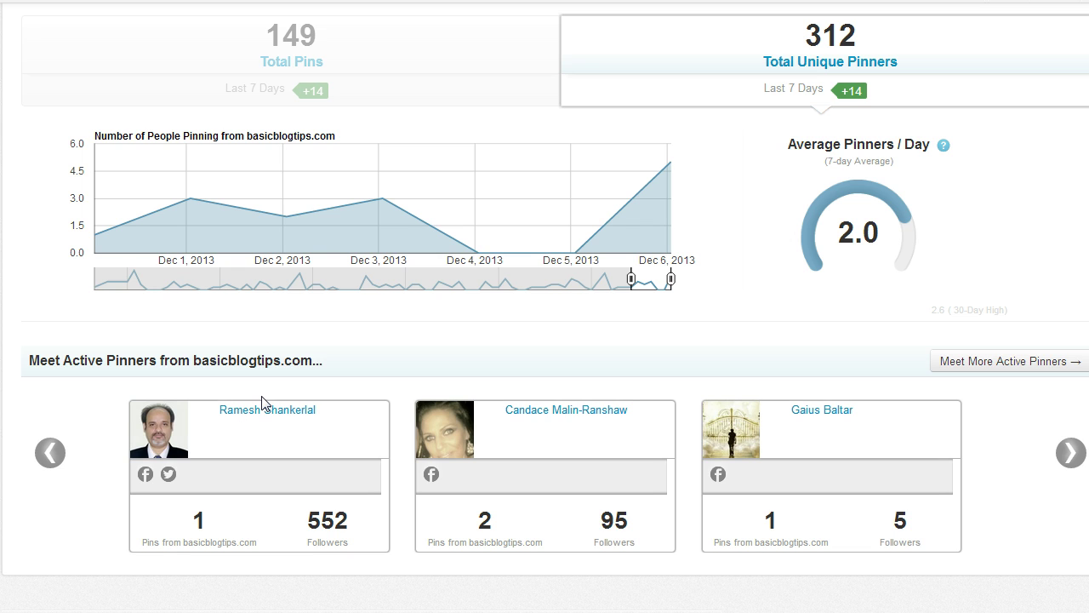
{"action": "scroll", "coordinate": [170, 241], "scroll_direction": "down", "scroll_amount": 7}
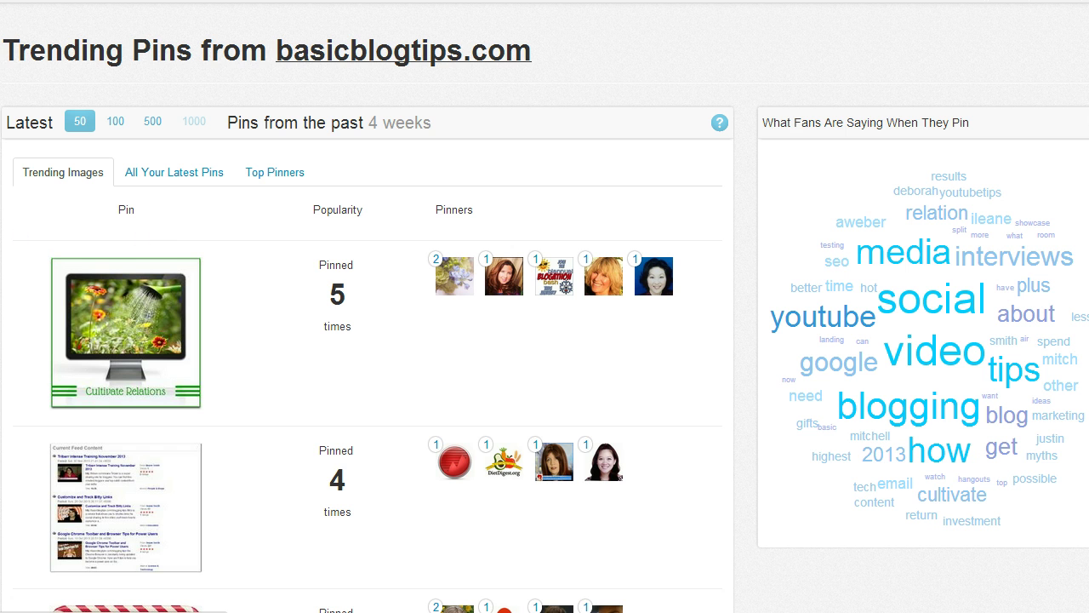
Step: Scroll through the Trending Pins list from basicblogtips.com and its comment word cloud
{"action": "scroll", "coordinate": [341, 189], "scroll_direction": "down", "scroll_amount": 1}
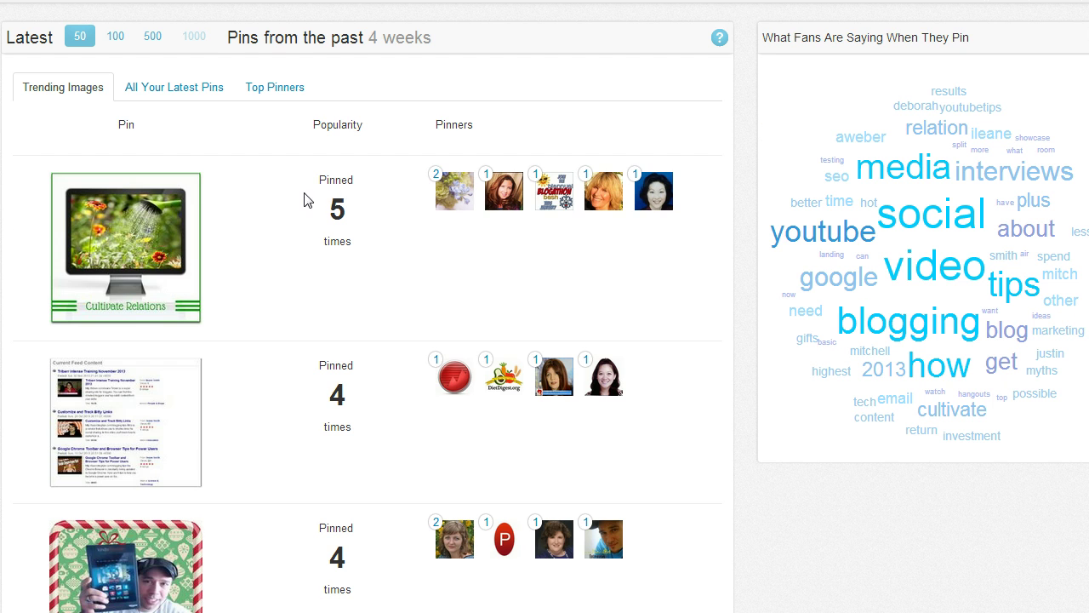
{"action": "mouse_move", "coordinate": [652, 197]}
{"action": "scroll", "coordinate": [316, 230], "scroll_direction": "down", "scroll_amount": 2}
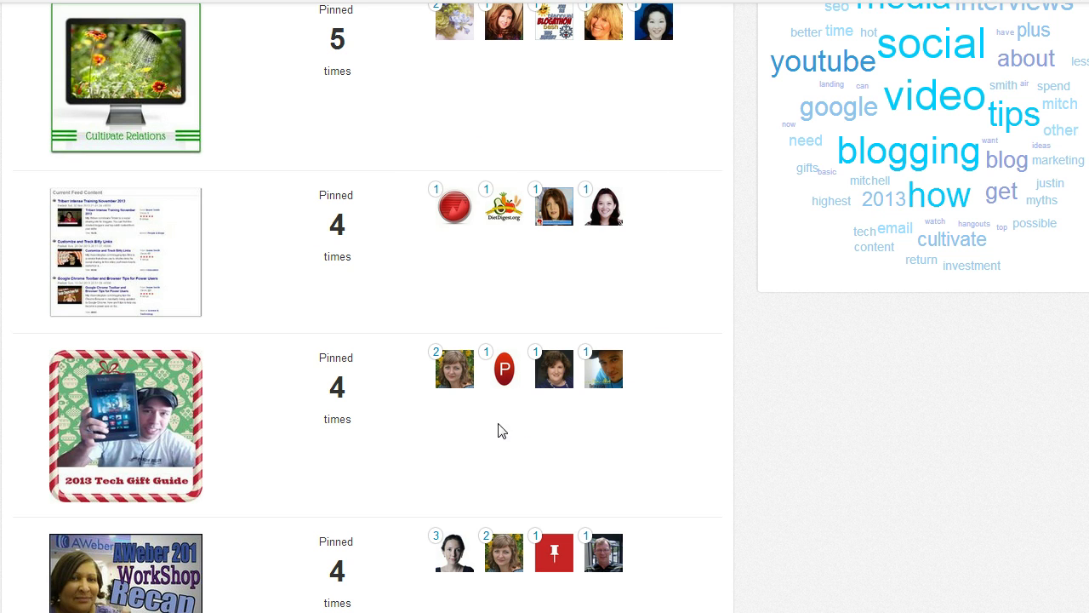
{"action": "scroll", "coordinate": [384, 409], "scroll_direction": "down", "scroll_amount": 2}
{"action": "scroll", "coordinate": [384, 409], "scroll_direction": "down", "scroll_amount": 2}
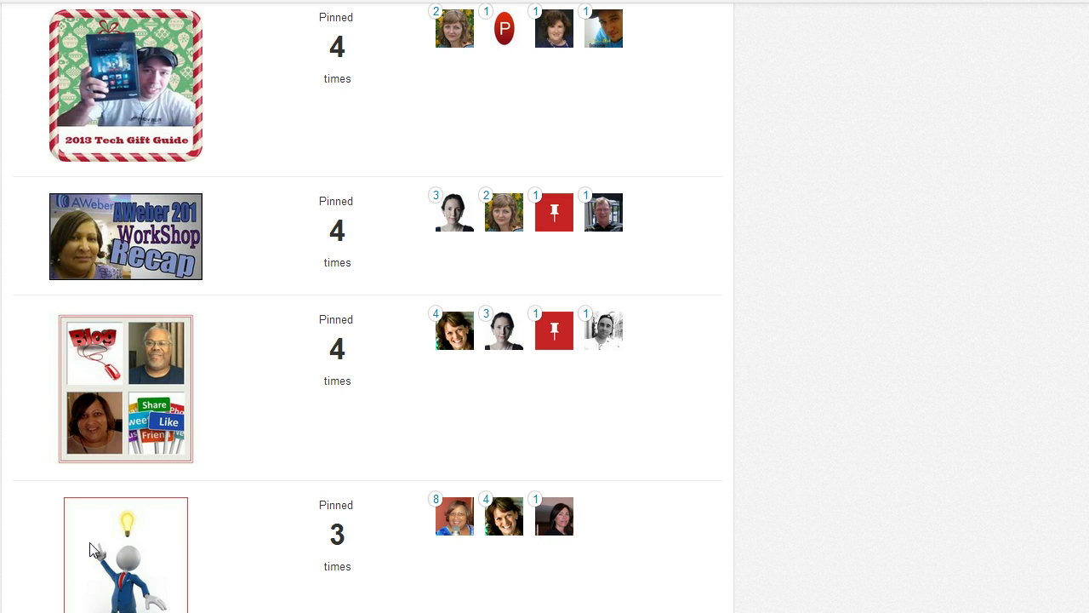
{"action": "scroll", "coordinate": [53, 571], "scroll_direction": "up", "scroll_amount": 7}
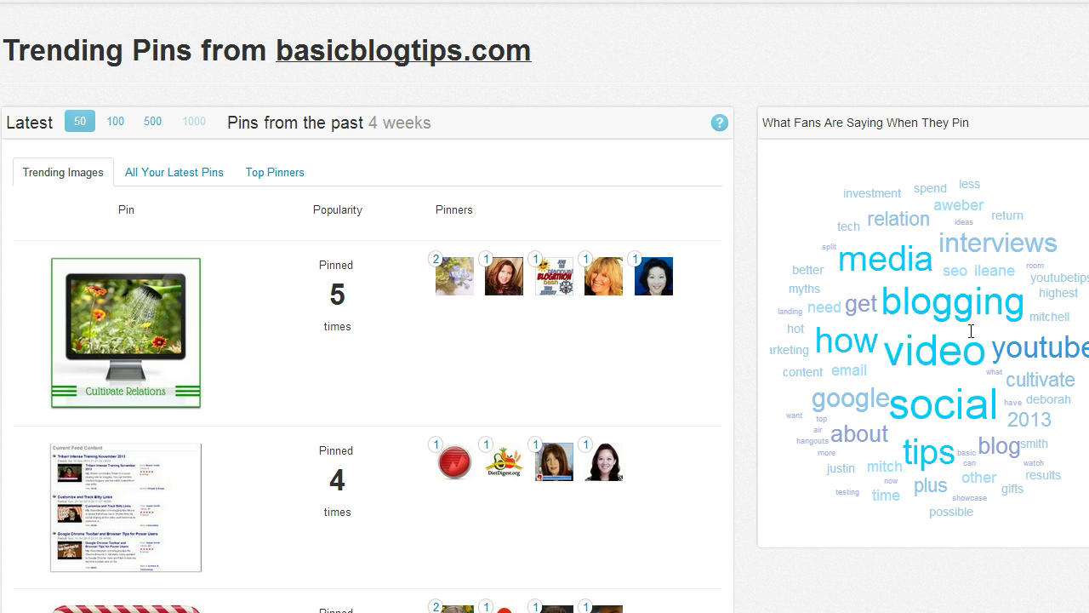
Step: Review the Top Pinners list of people who pinned most from the blog
{"action": "left_click", "coordinate": [273, 177]}
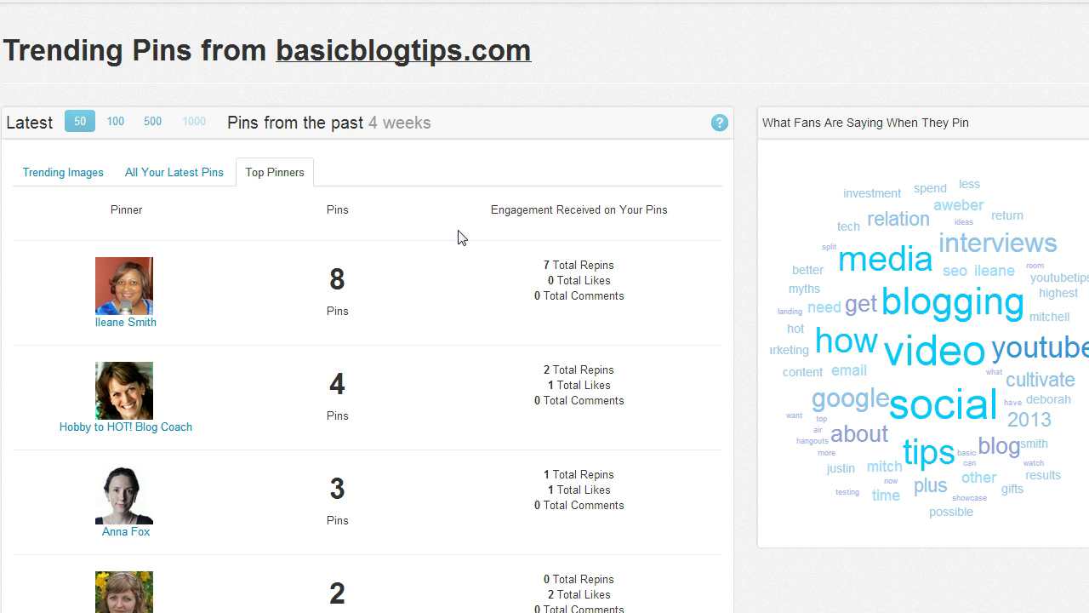
{"action": "scroll", "coordinate": [448, 242], "scroll_direction": "down", "scroll_amount": 2}
{"action": "scroll", "coordinate": [448, 245], "scroll_direction": "down", "scroll_amount": 7}
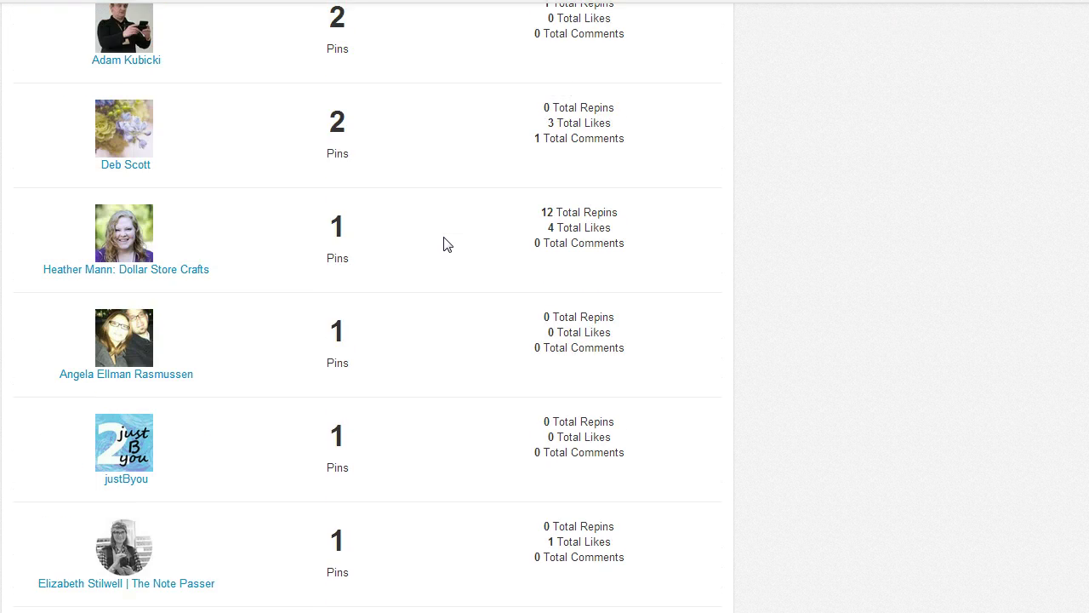
{"action": "scroll", "coordinate": [447, 244], "scroll_direction": "up", "scroll_amount": 10}
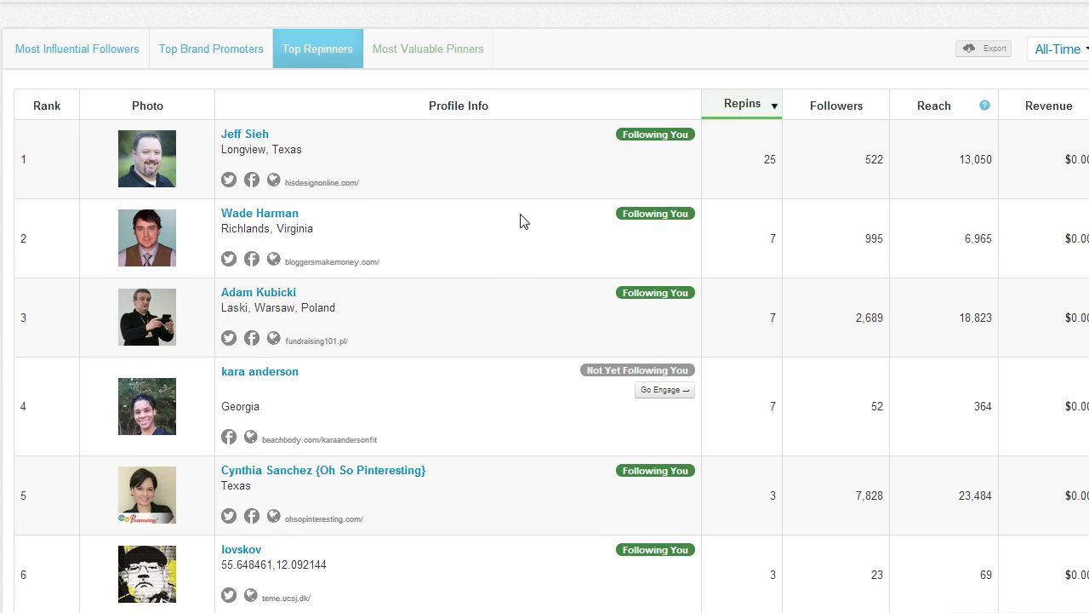
{"action": "scroll", "coordinate": [523, 221], "scroll_direction": "down", "scroll_amount": 1}
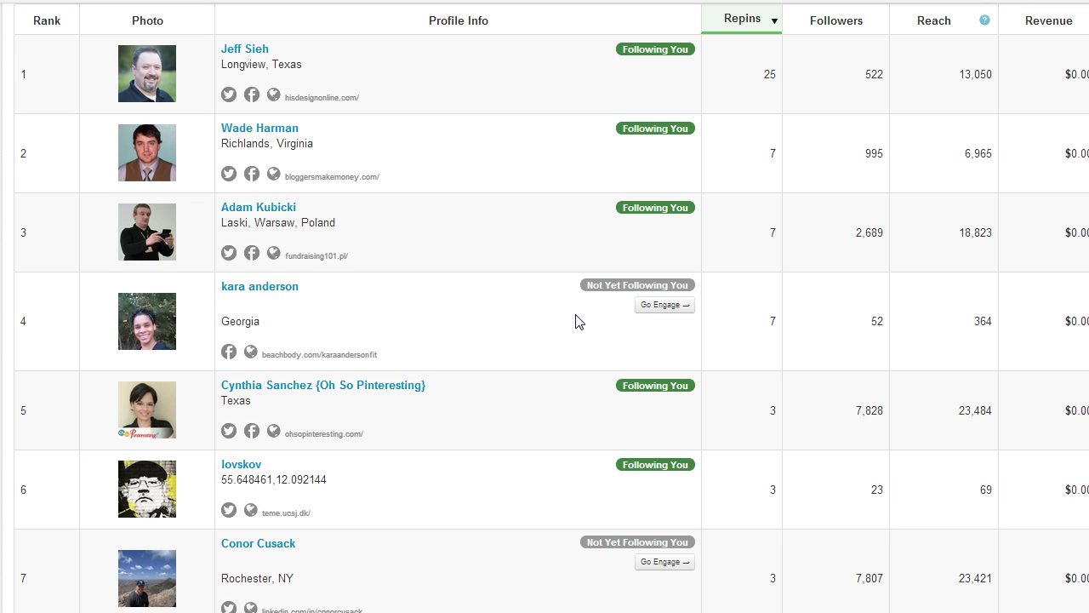
{"action": "mouse_move", "coordinate": [581, 318]}
{"action": "scroll", "coordinate": [491, 372], "scroll_direction": "down", "scroll_amount": 2}
{"action": "scroll", "coordinate": [491, 371], "scroll_direction": "down", "scroll_amount": 2}
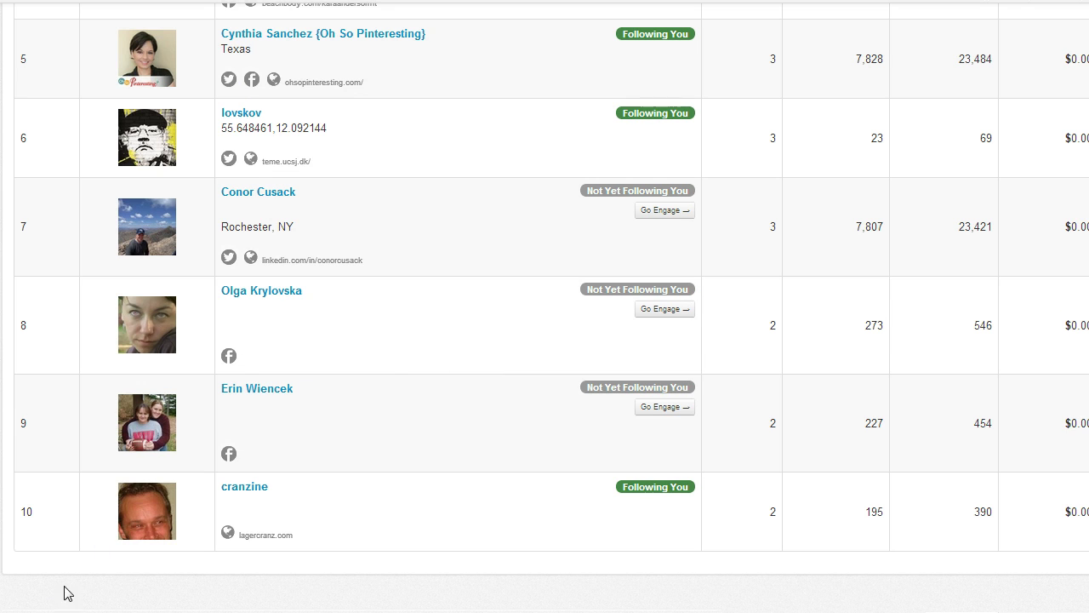
{"action": "scroll", "coordinate": [364, 158], "scroll_direction": "up", "scroll_amount": 5}
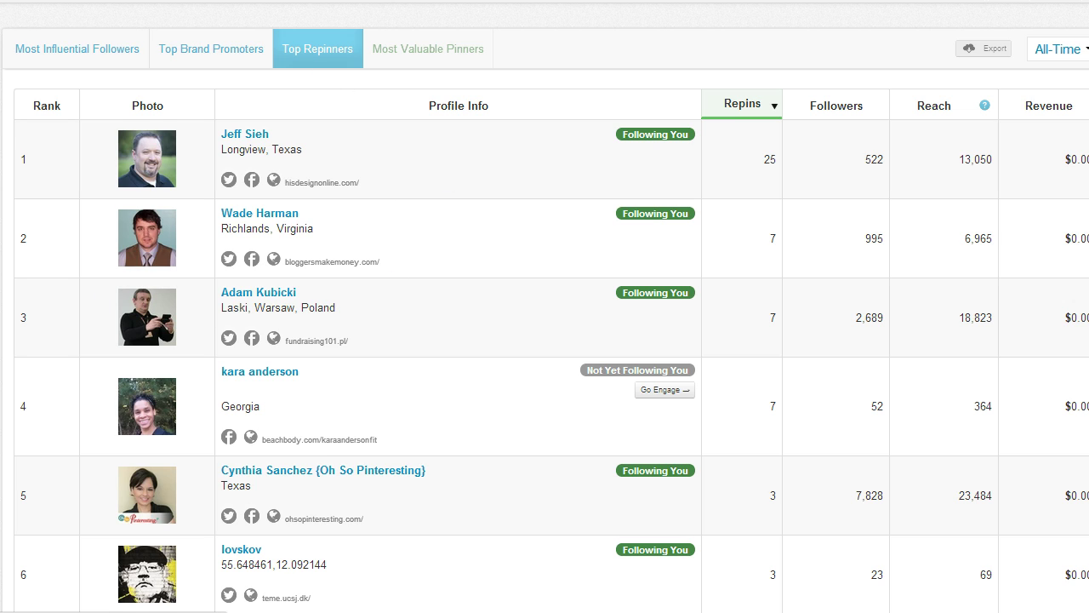
Step: Review Most Influential Followers, then switch to Top Brand Promoters ranked by domain mentions
{"action": "left_click", "coordinate": [678, 265]}
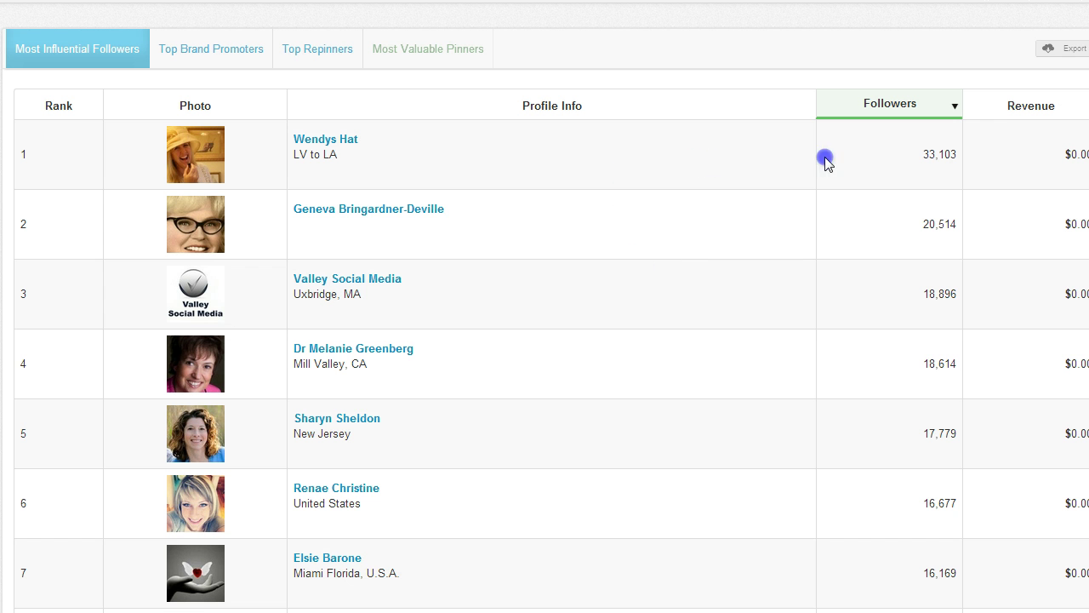
{"action": "left_click", "coordinate": [849, 156]}
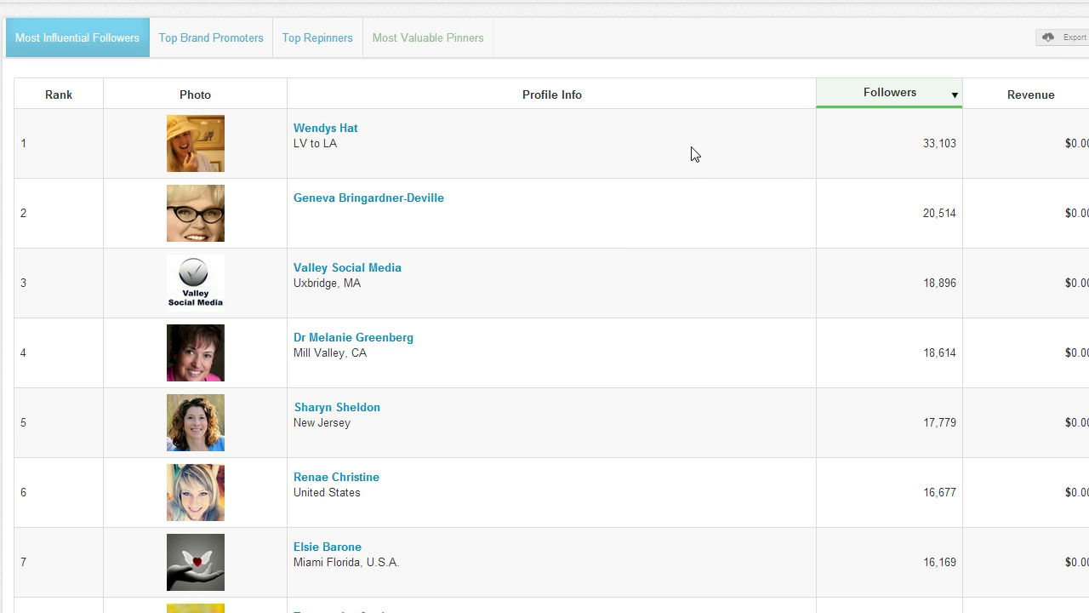
{"action": "scroll", "coordinate": [694, 175], "scroll_direction": "down", "scroll_amount": 3}
{"action": "scroll", "coordinate": [693, 174], "scroll_direction": "up", "scroll_amount": 3}
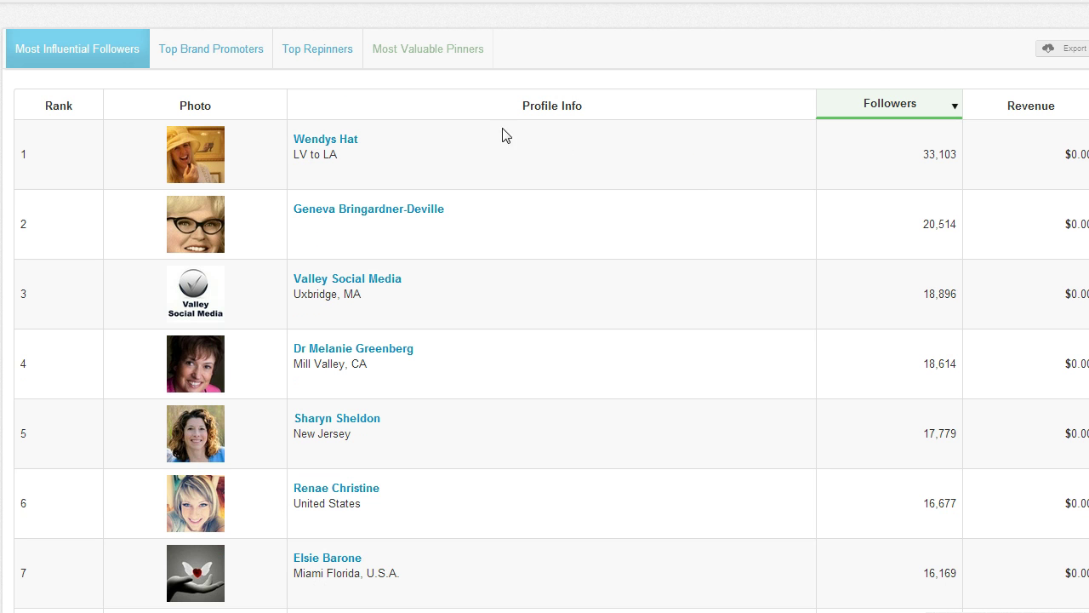
{"action": "left_click", "coordinate": [198, 53]}
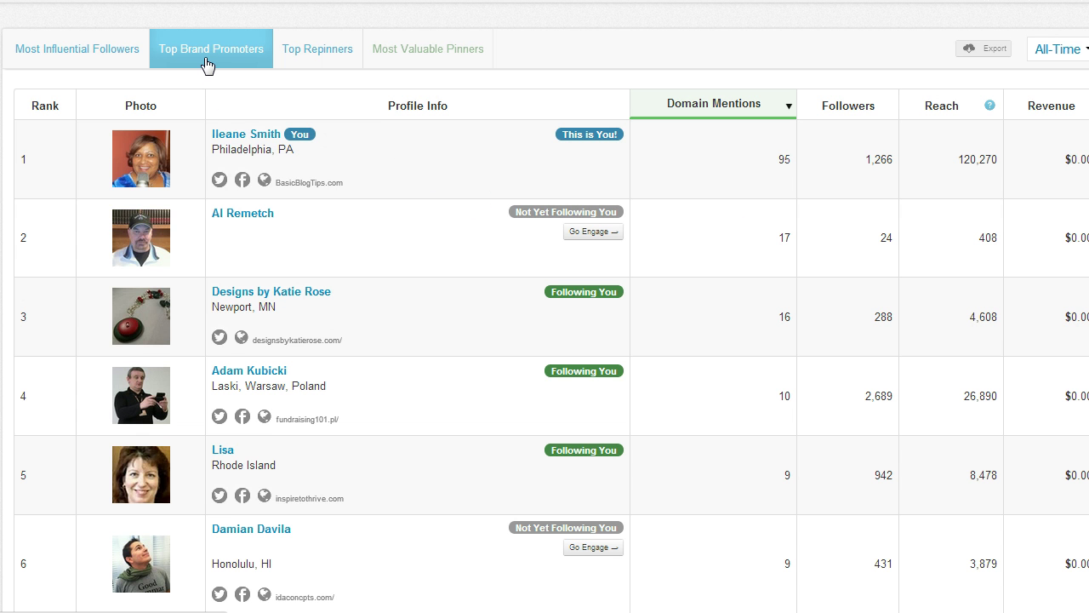
Step: Scroll the Top Brand Promoters list to its last three pinners with 6 mentions each
{"action": "scroll", "coordinate": [387, 355], "scroll_direction": "down", "scroll_amount": 2}
{"action": "scroll", "coordinate": [387, 355], "scroll_direction": "down", "scroll_amount": 3}
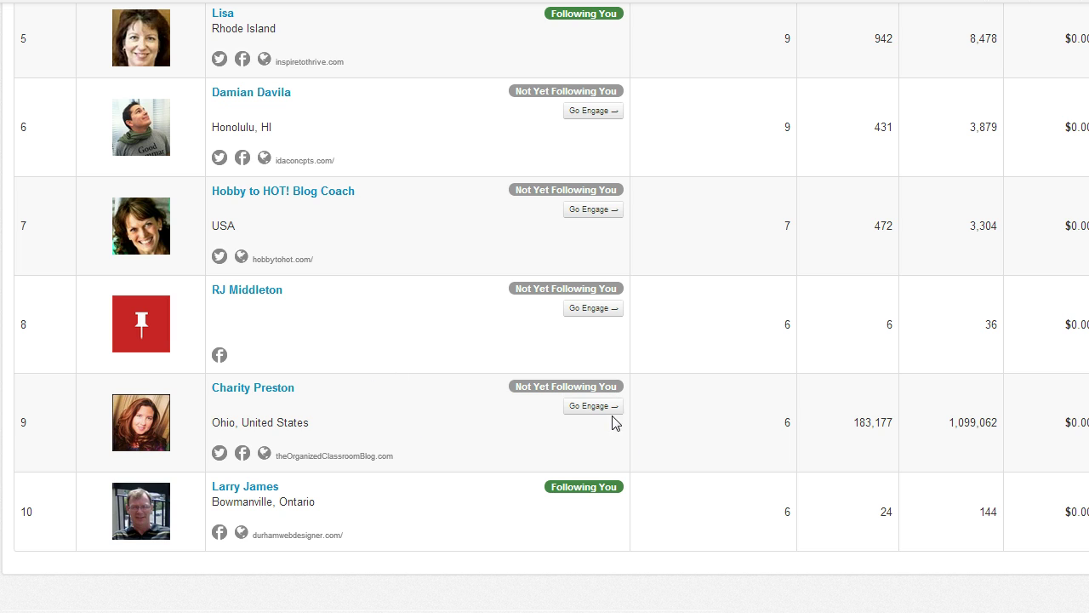
{"action": "mouse_move", "coordinate": [593, 311]}
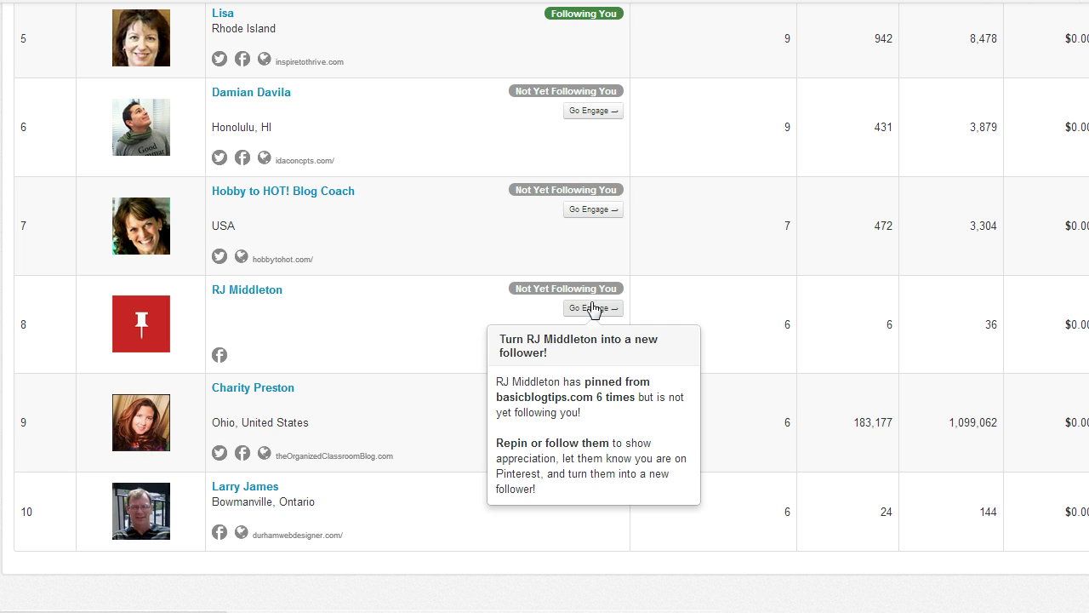
{"action": "scroll", "coordinate": [593, 298], "scroll_direction": "up", "scroll_amount": 5}
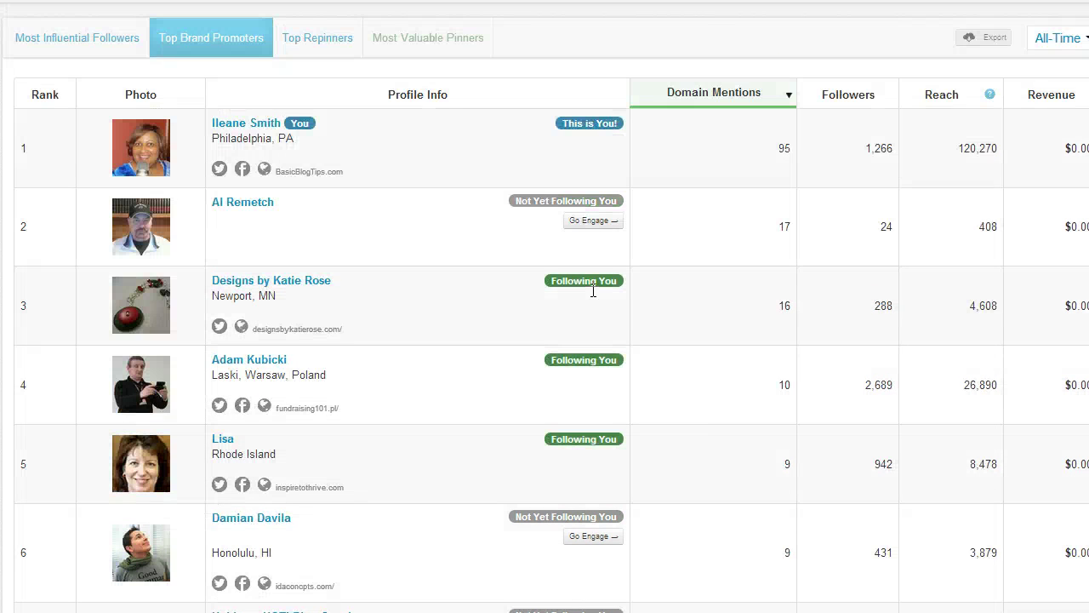